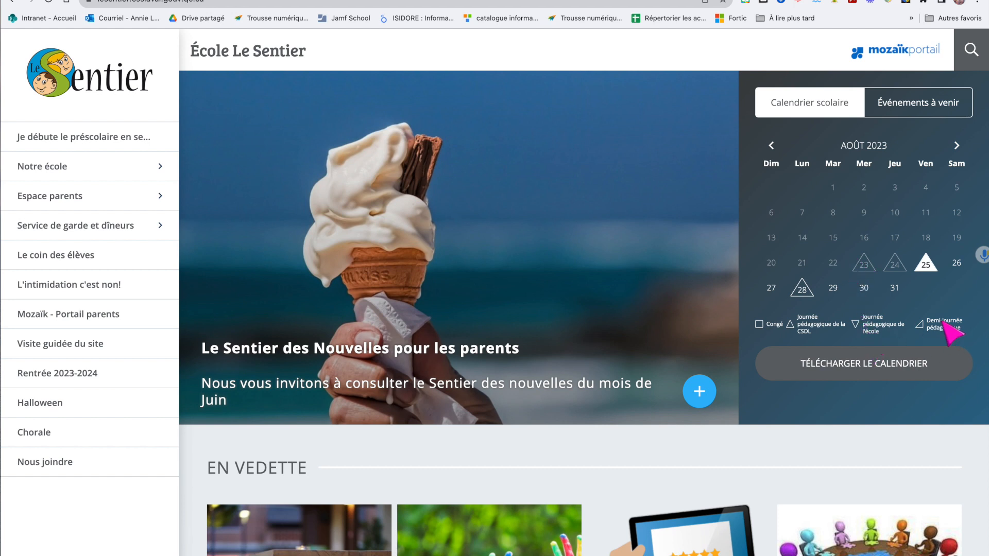
View the school site's upcoming events, and return to its school calendar.
{"action": "left_click", "coordinate": [919, 111]}
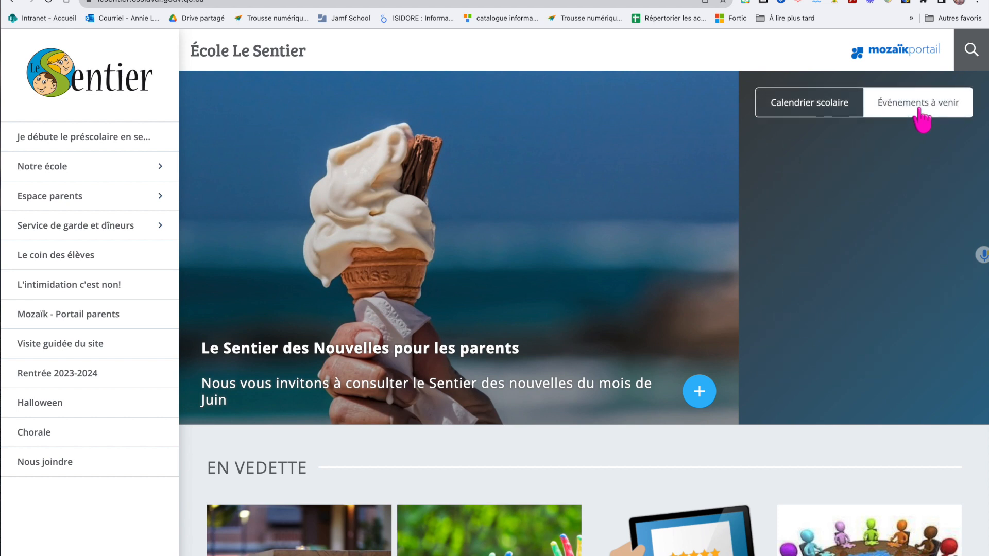
{"action": "left_click", "coordinate": [838, 108]}
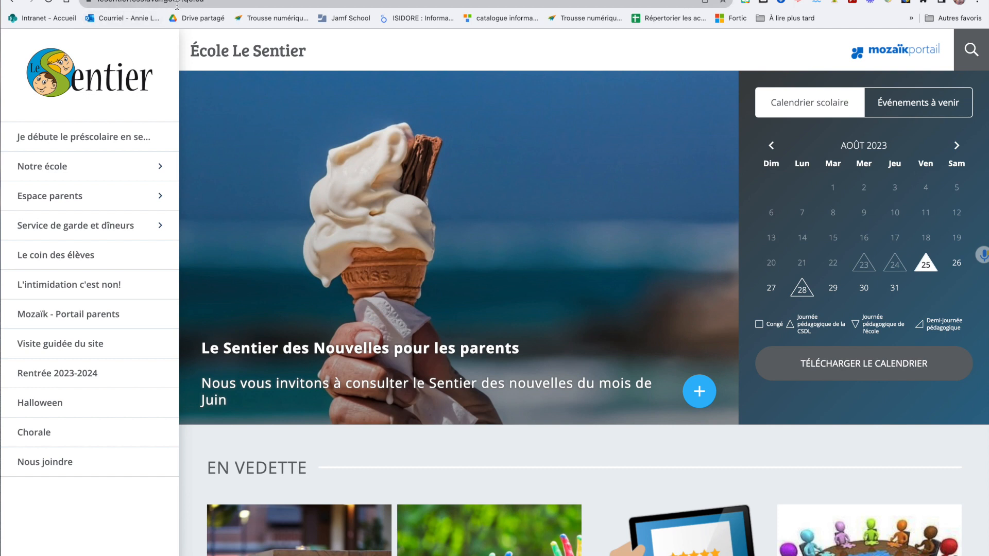
Try extending the school site's address with /admin, and clear the address.
{"action": "left_click", "coordinate": [211, 2]}
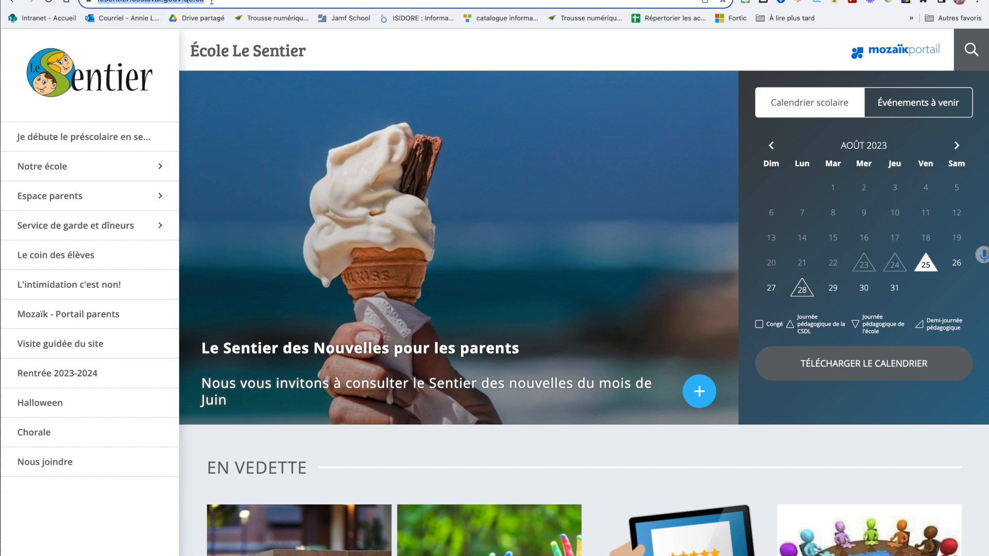
{"action": "type", "text": "/adi"}
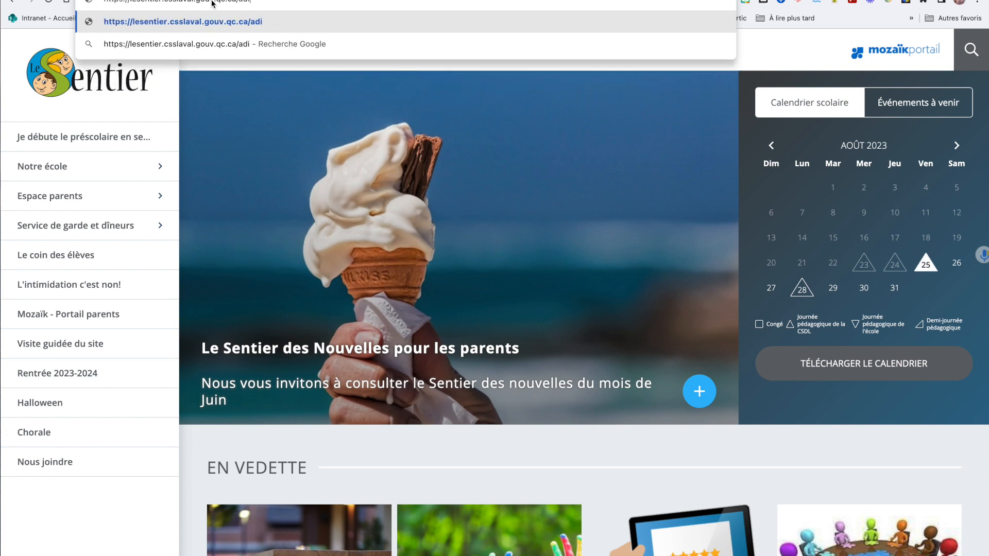
{"action": "key", "text": "BackSpace"}
{"action": "type", "text": "min"}
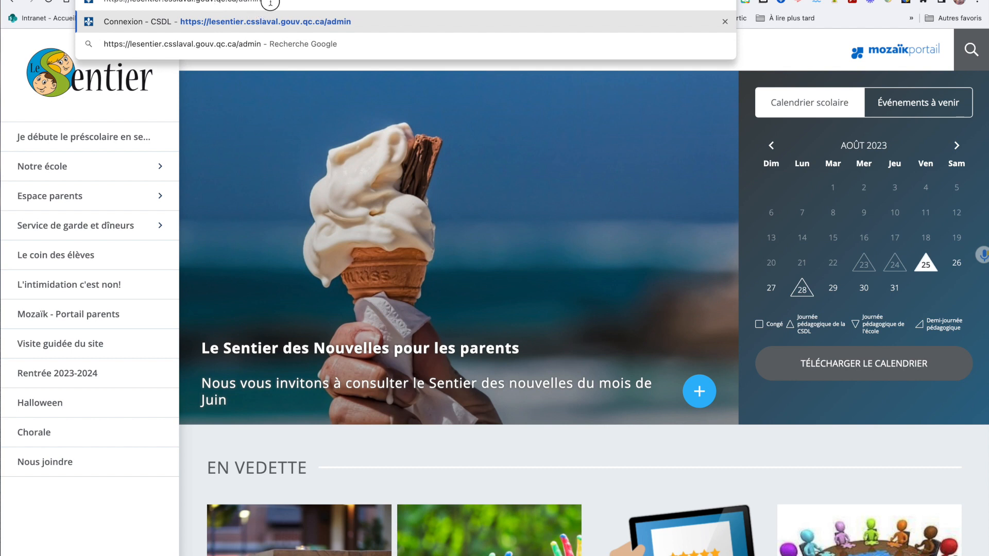
{"action": "left_click_drag", "start_coordinate": [271, 2], "coordinate": [102, 1]}
{"action": "key", "text": "BackSpace"}
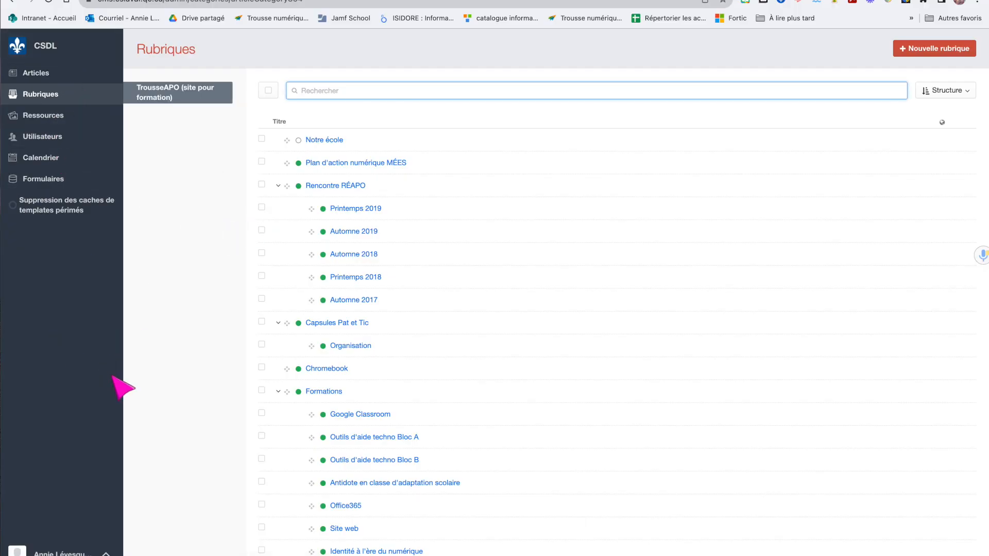
Create a new calendar event of the type "Journée pédagogique de l'école".
{"action": "left_click", "coordinate": [51, 160]}
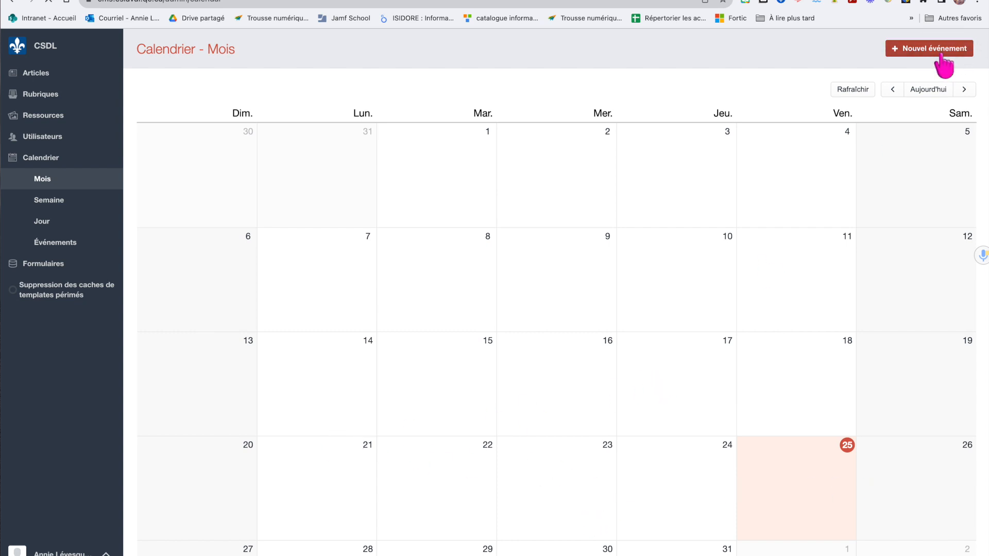
{"action": "left_click", "coordinate": [943, 62]}
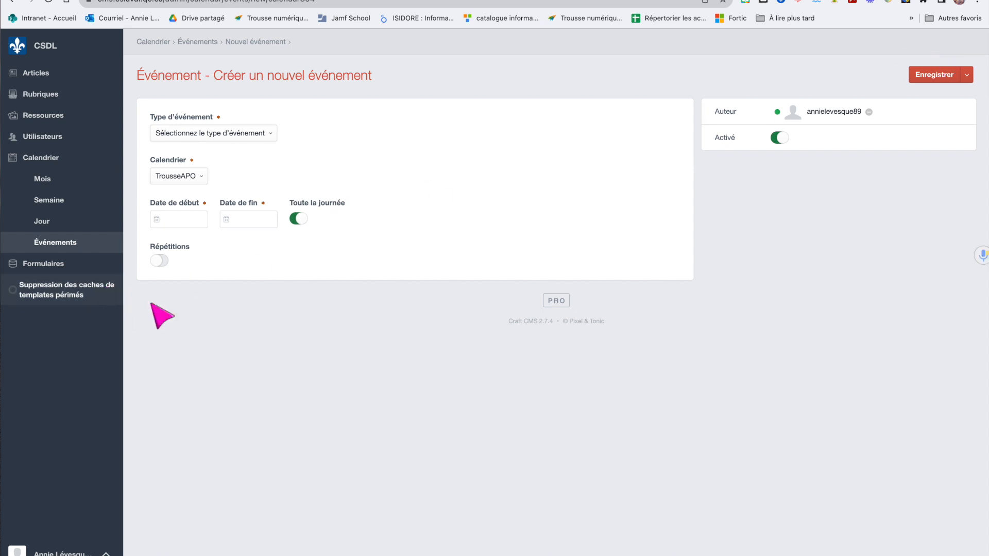
{"action": "left_click", "coordinate": [238, 135]}
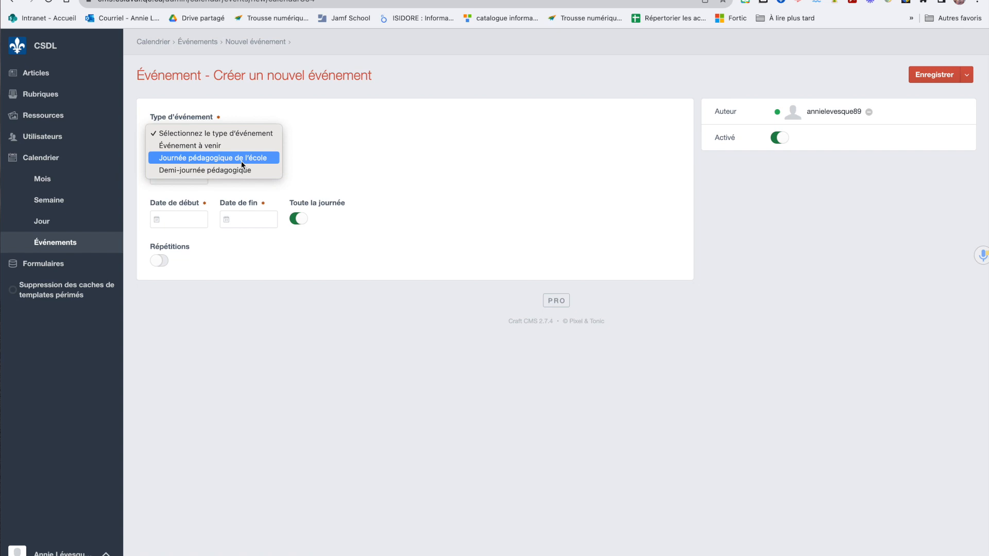
{"action": "left_click", "coordinate": [241, 161]}
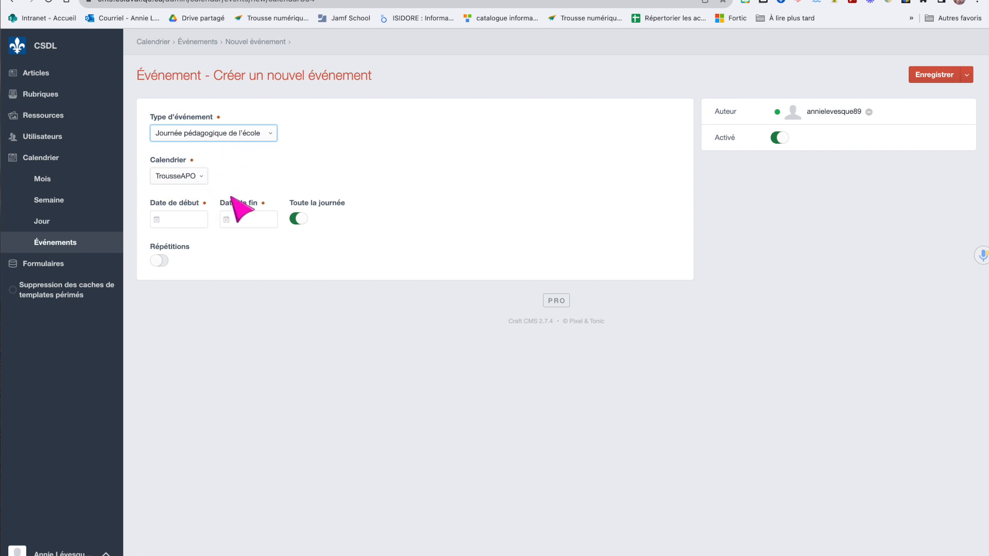
Set the event's start and end date to 21/09/2023.
{"action": "left_click", "coordinate": [192, 223]}
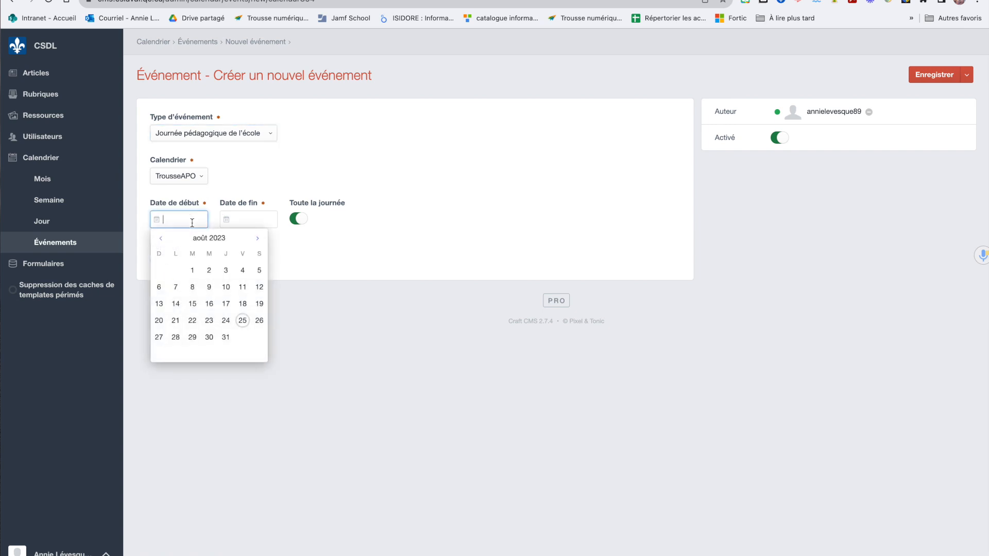
{"action": "left_click", "coordinate": [258, 239]}
{"action": "left_click", "coordinate": [226, 321]}
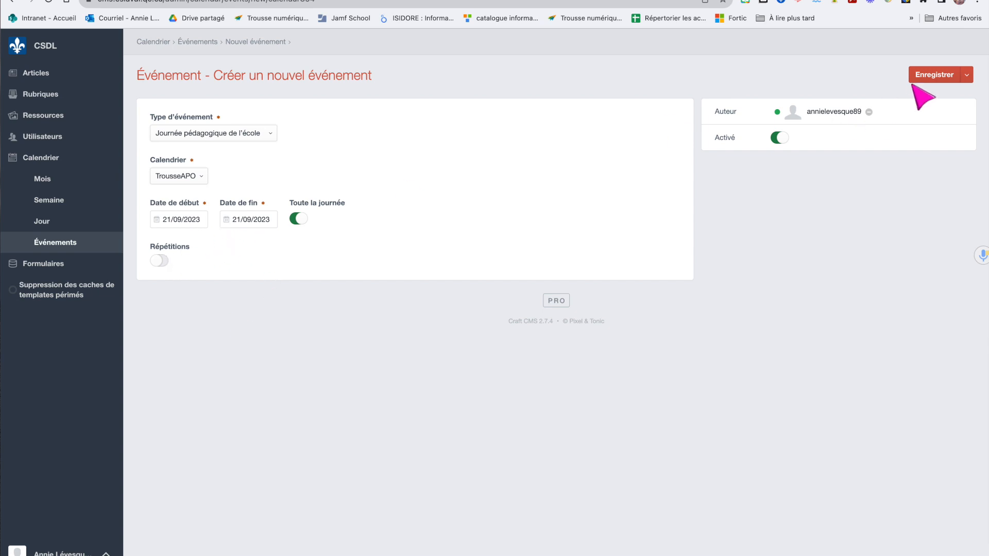
Enable the event's repetition on selected dates and add October 24, 2023.
{"action": "left_click", "coordinate": [156, 262]}
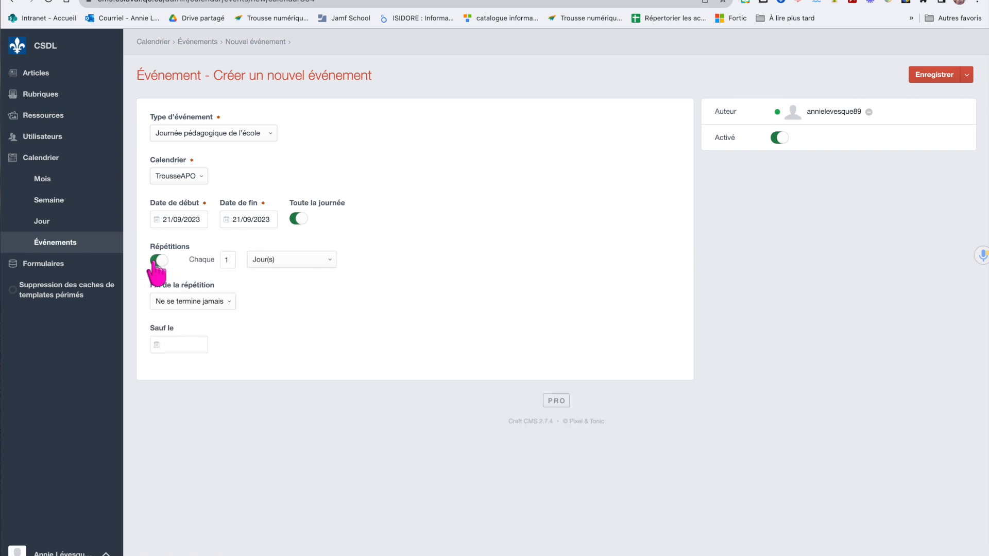
{"action": "left_click", "coordinate": [317, 264]}
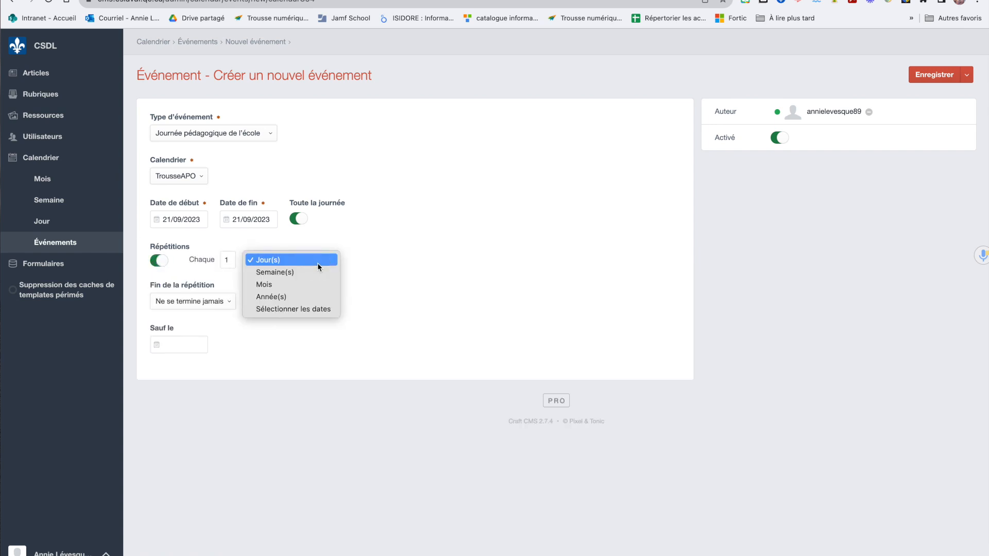
{"action": "left_click", "coordinate": [308, 310]}
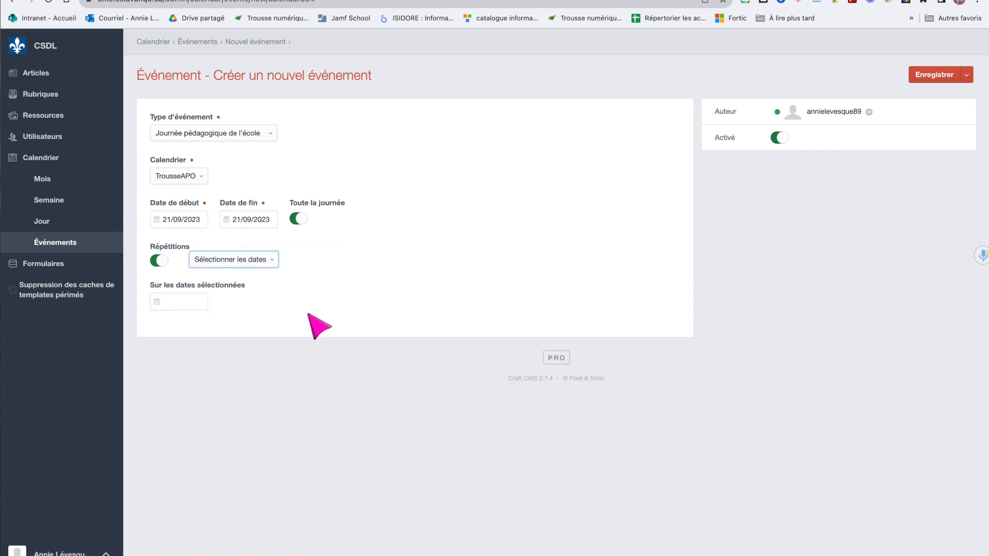
{"action": "left_click", "coordinate": [179, 302]}
{"action": "left_click", "coordinate": [257, 320]}
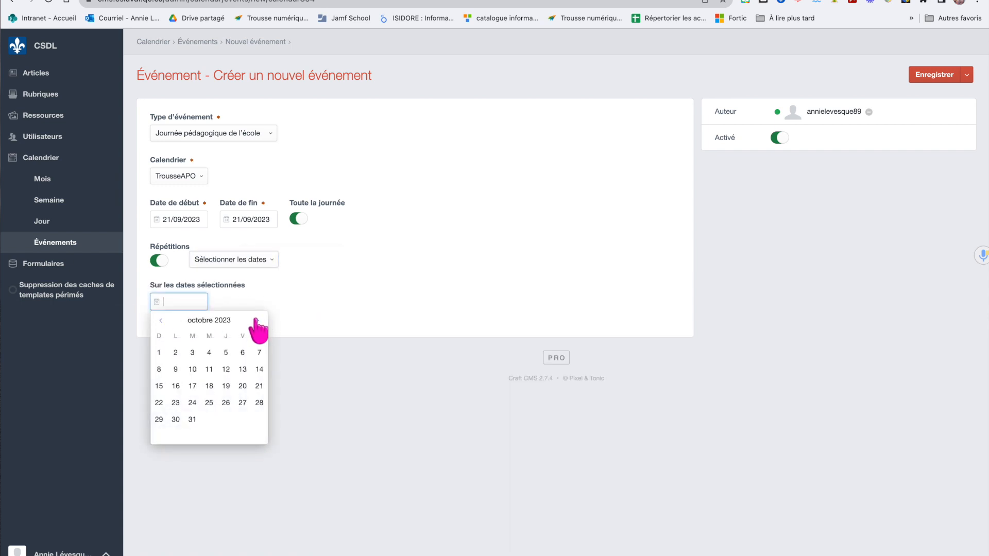
{"action": "left_click", "coordinate": [192, 402]}
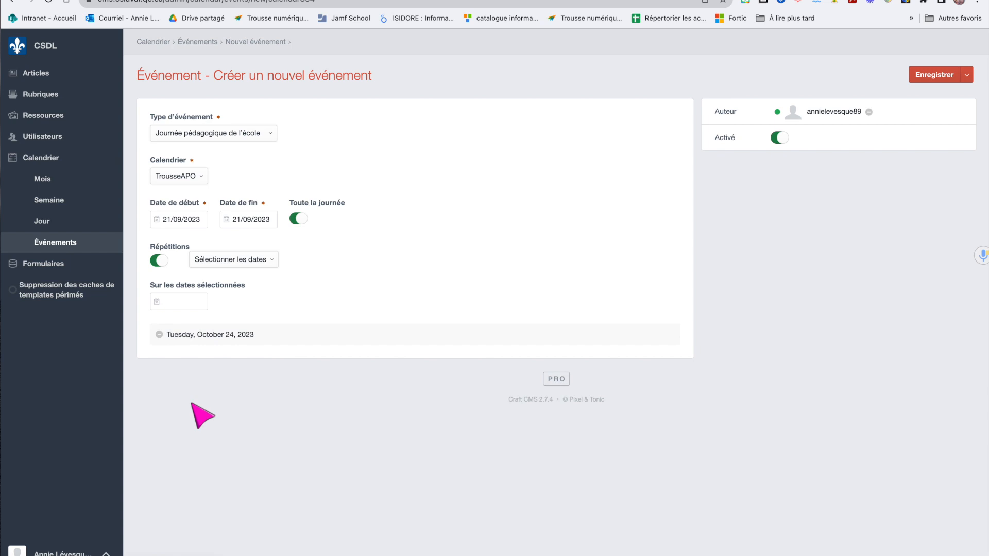
Add November 23, 2023 to the event's selected repetition dates.
{"action": "left_click", "coordinate": [200, 302]}
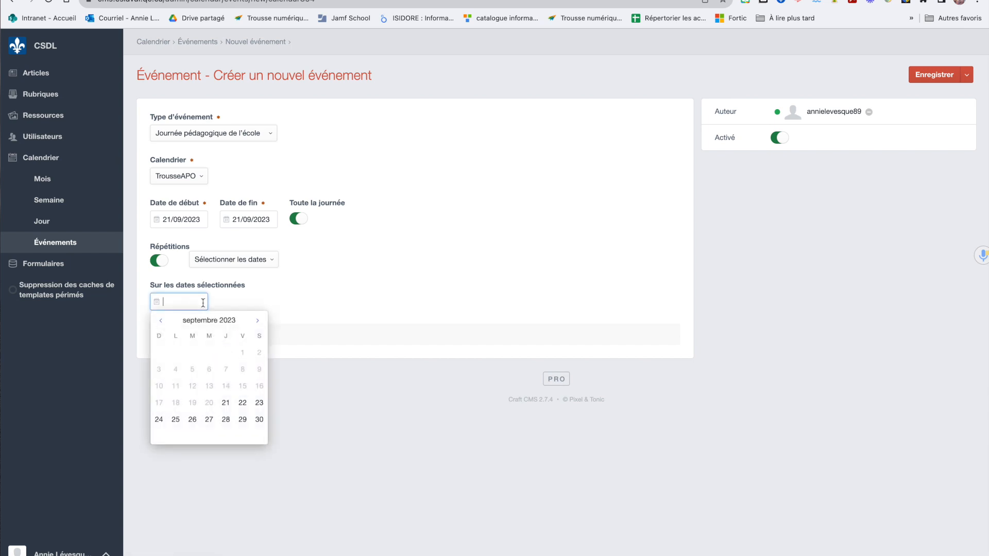
{"action": "left_click", "coordinate": [258, 321]}
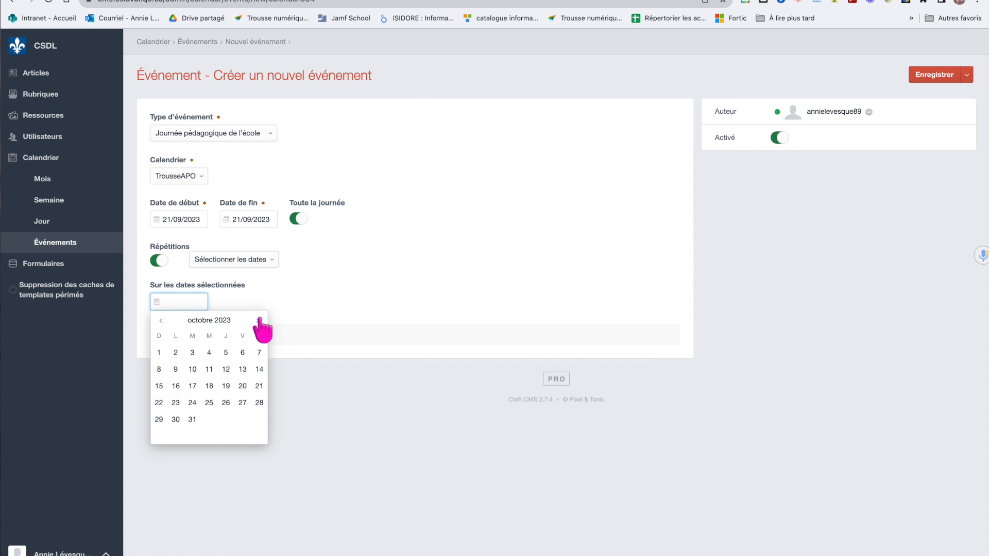
{"action": "left_click", "coordinate": [259, 321]}
{"action": "left_click", "coordinate": [226, 404]}
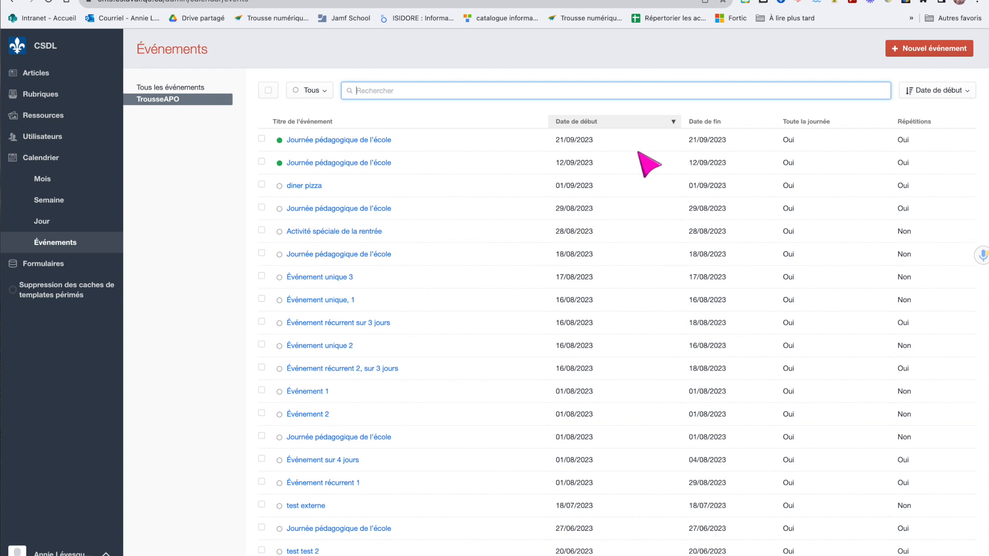
List the TrousseAPO events sorted by start date, with the latest first.
{"action": "left_click", "coordinate": [151, 101]}
{"action": "left_click", "coordinate": [597, 123]}
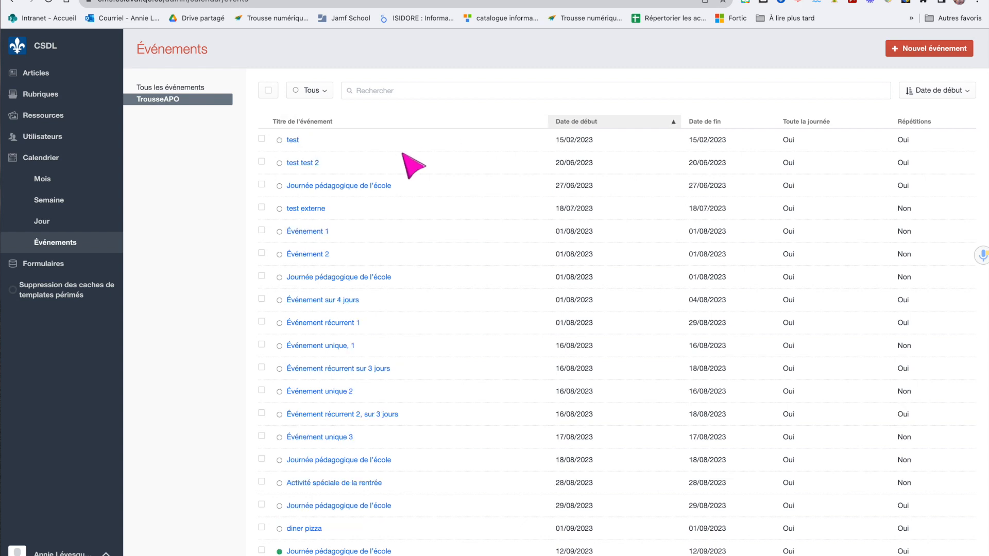
{"action": "left_click", "coordinate": [579, 127]}
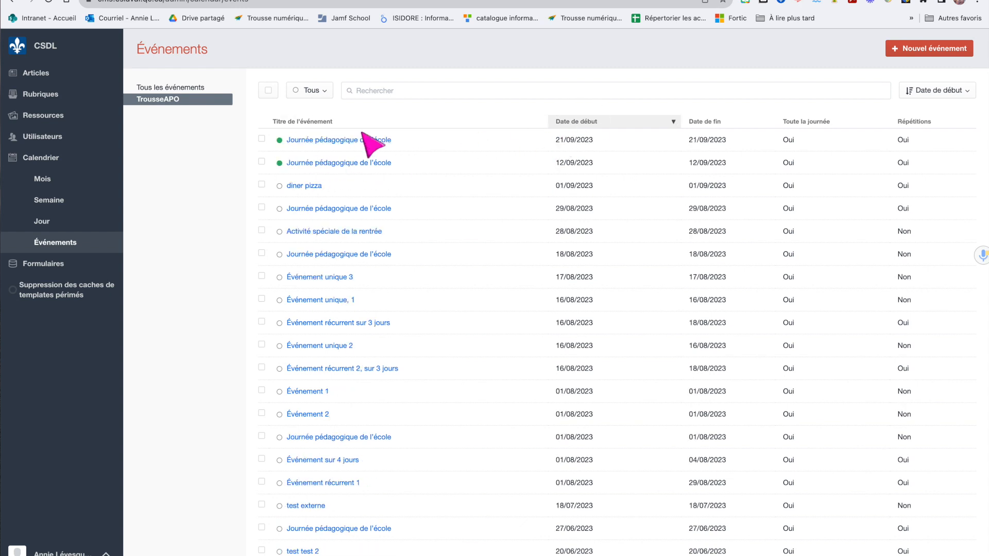
Open the 21/09/2023 "Journée pédagogique de l'école" event, change its type to "Événement à venir" and title it "Diner pizza".
{"action": "left_click", "coordinate": [309, 140]}
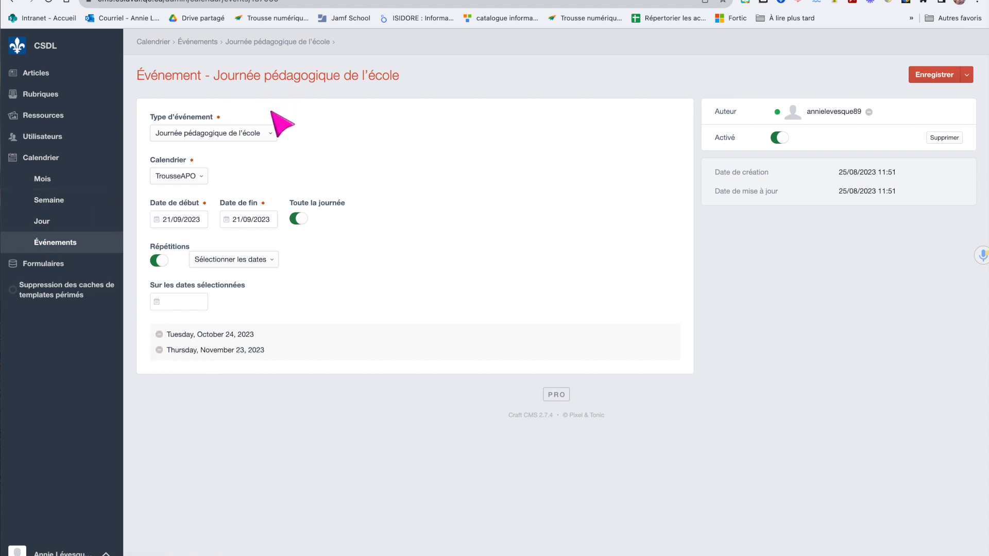
{"action": "left_click", "coordinate": [270, 132]}
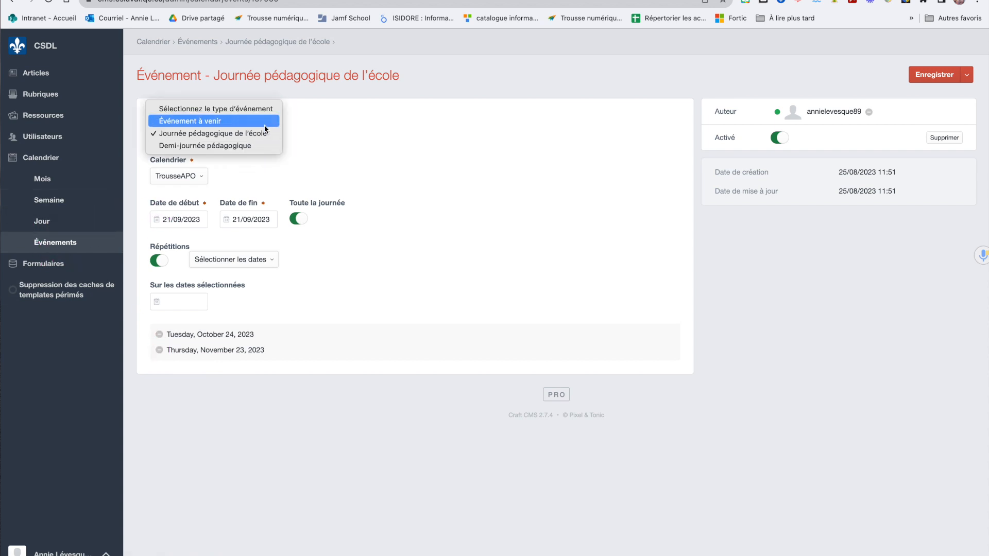
{"action": "left_click", "coordinate": [195, 124]}
{"action": "left_click", "coordinate": [195, 177]}
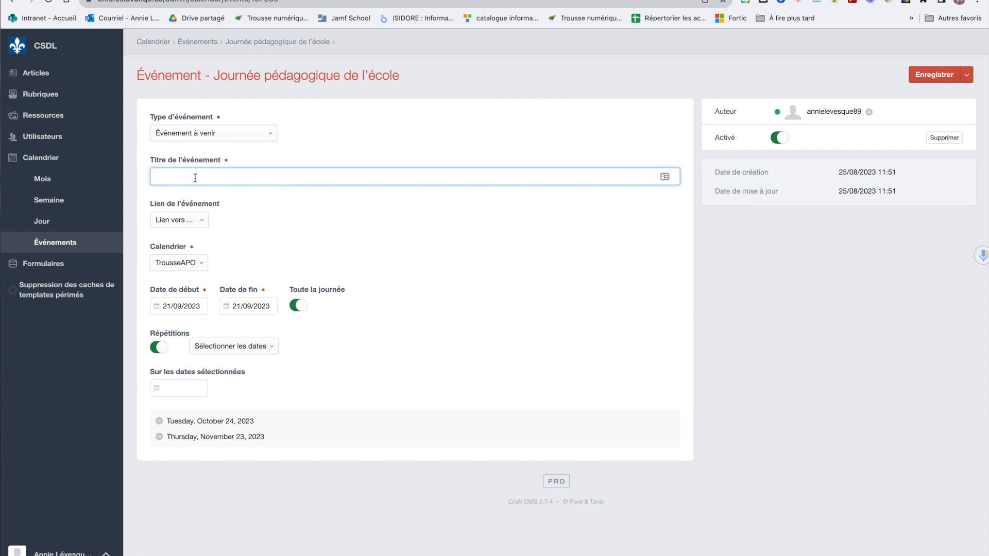
{"action": "type", "text": "Diner pizza"}
{"action": "left_click", "coordinate": [235, 204]}
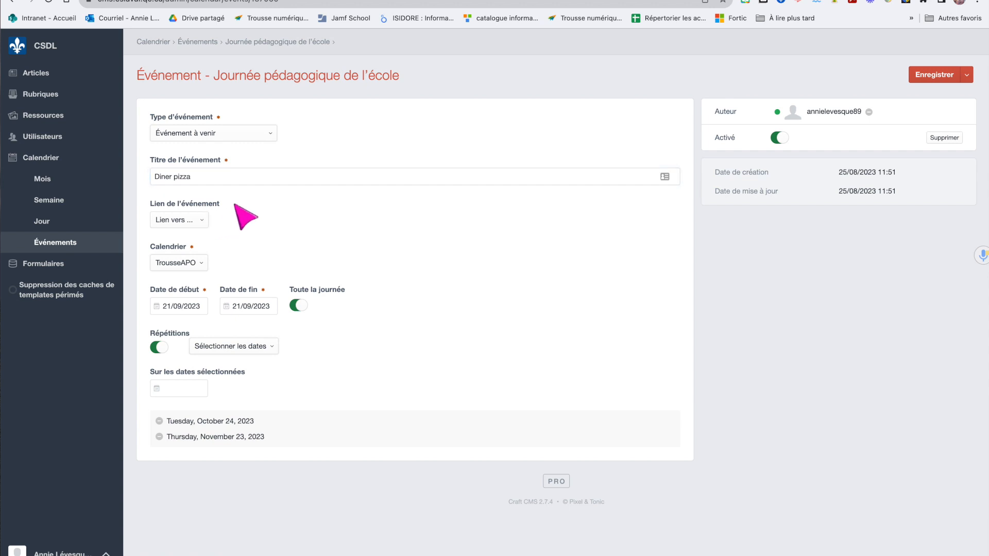
Review the link types available for the event and its start date picker.
{"action": "left_click", "coordinate": [189, 221]}
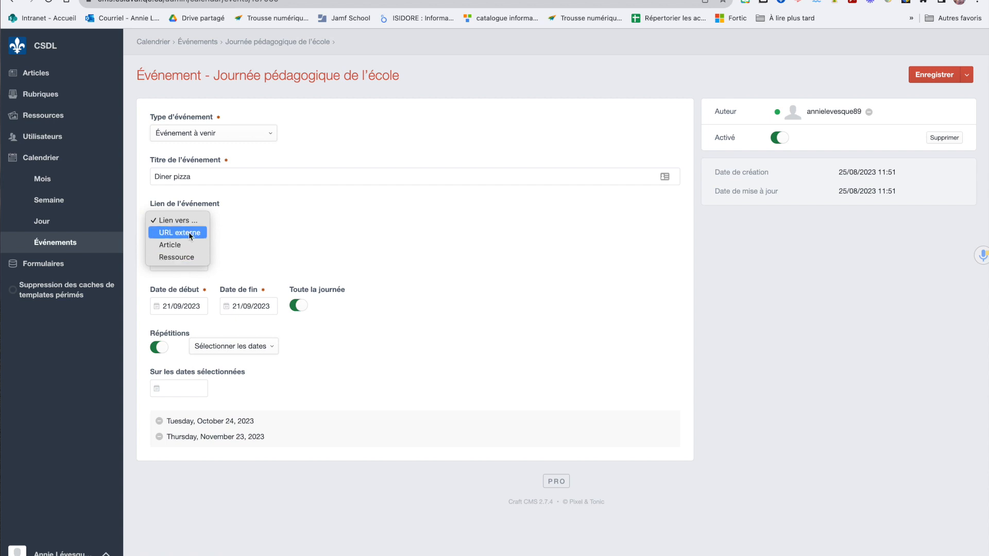
{"action": "left_click", "coordinate": [236, 227]}
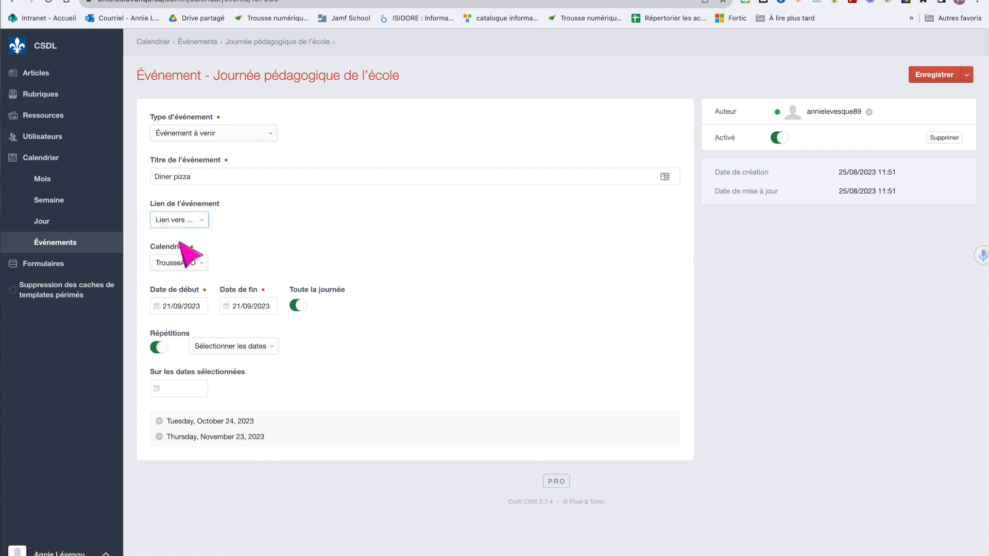
{"action": "left_click", "coordinate": [193, 308]}
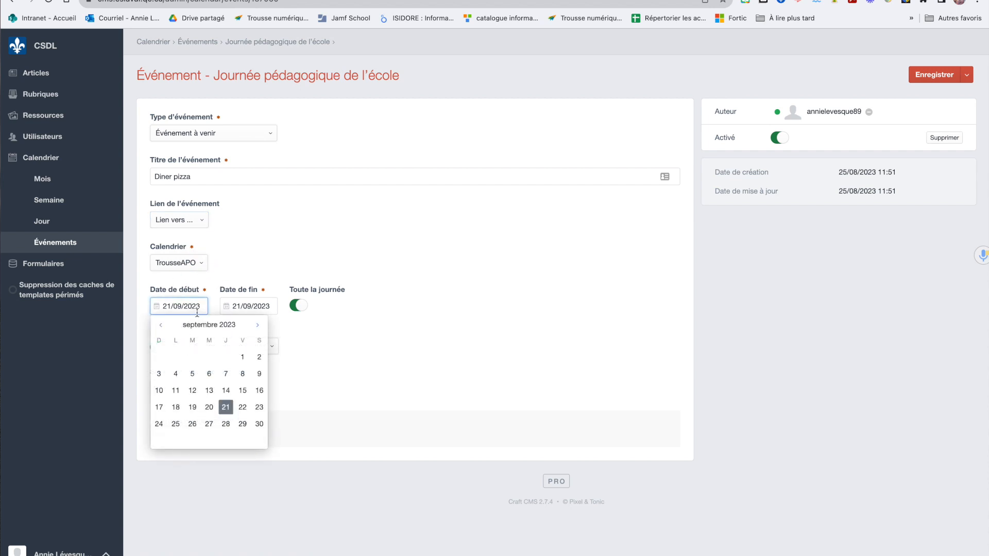
{"action": "left_click", "coordinate": [348, 260]}
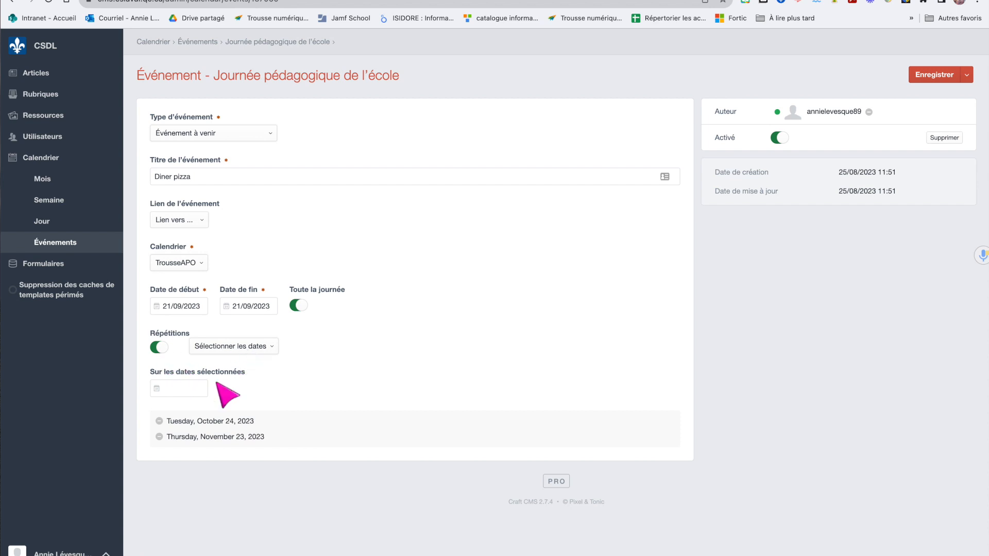
Remove both selected repetition dates, October 24 and November 23, 2023, from the event.
{"action": "left_click", "coordinate": [159, 420]}
{"action": "left_click", "coordinate": [159, 420]}
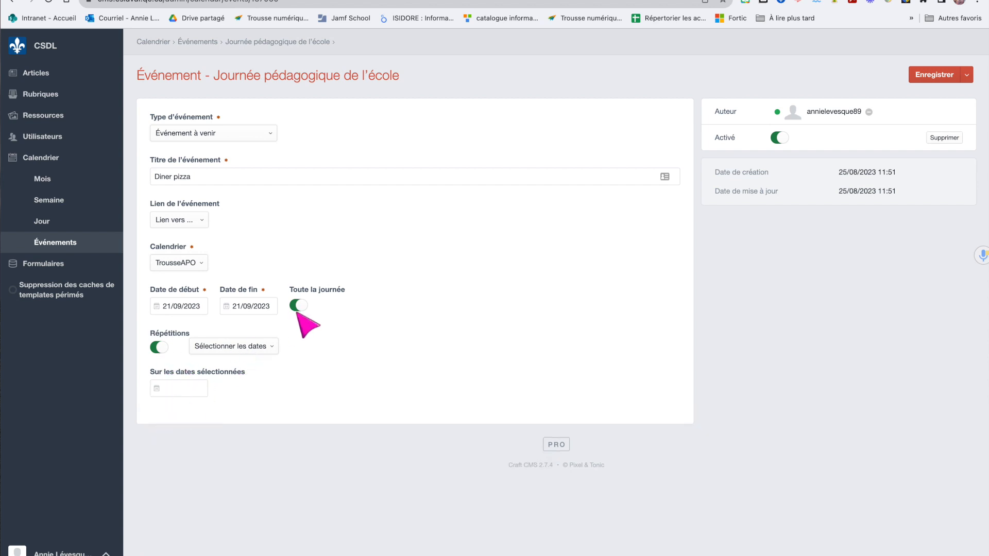
Review the event's repetition frequency choices and the alternative save options, including saving as a new event.
{"action": "left_click", "coordinate": [241, 350]}
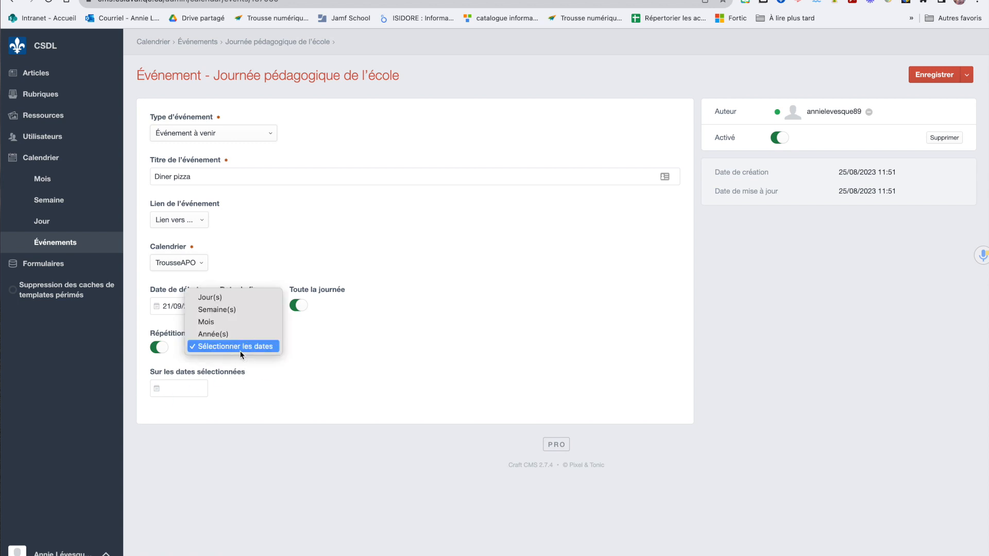
{"action": "left_click", "coordinate": [342, 360]}
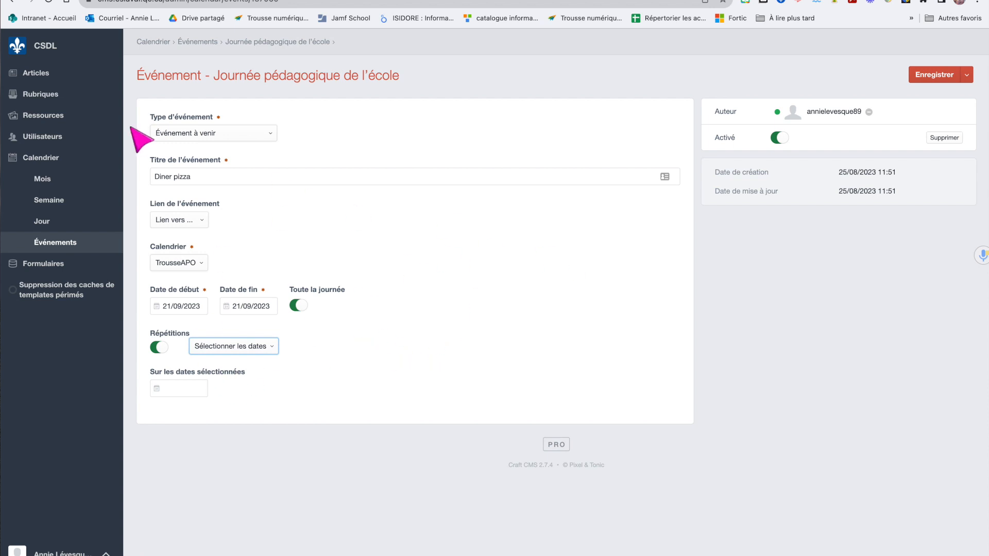
{"action": "left_click", "coordinate": [967, 75]}
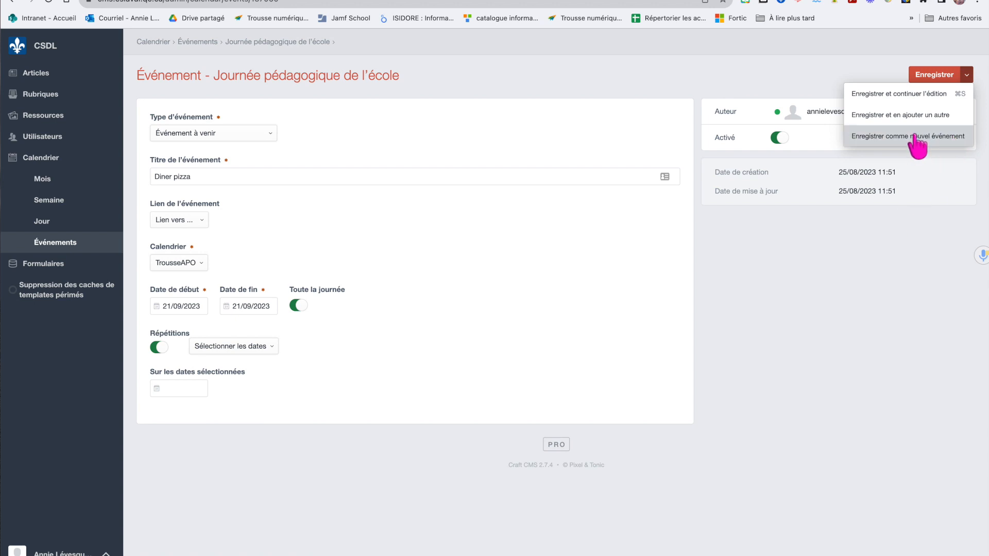
{"action": "left_click", "coordinate": [564, 354]}
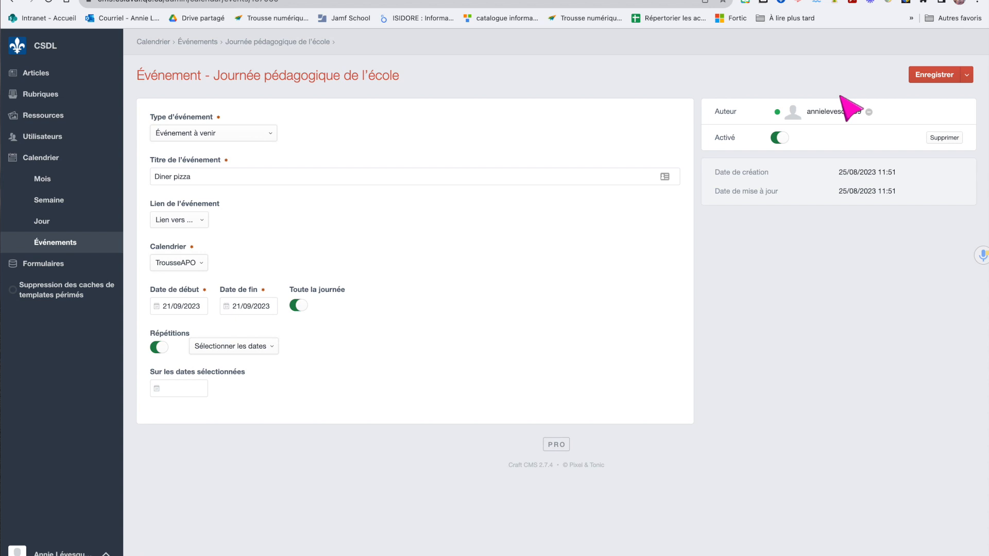
Change the event's title to "Diner pizza test" and save the event.
{"action": "left_click", "coordinate": [413, 175]}
{"action": "type", "text": "test"}
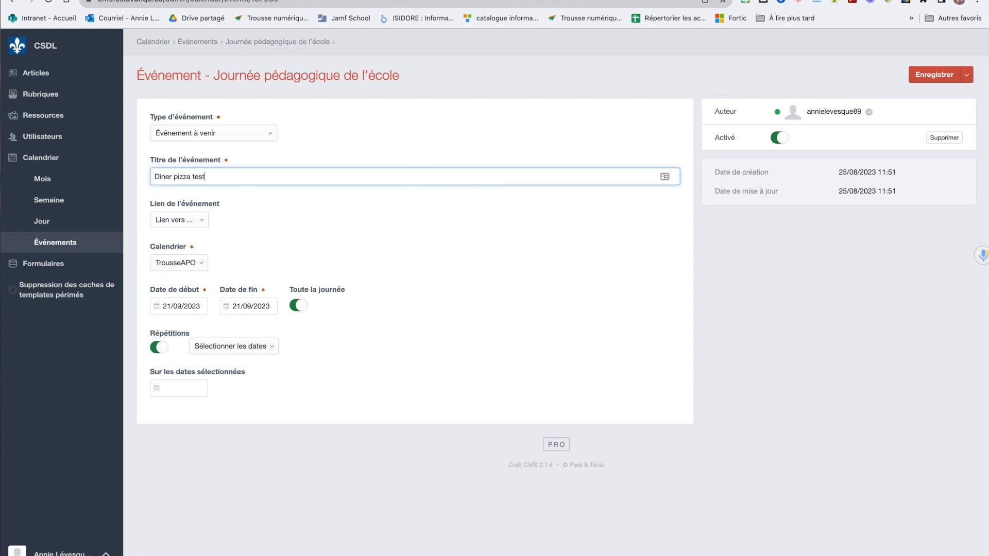
{"action": "left_click", "coordinate": [935, 76]}
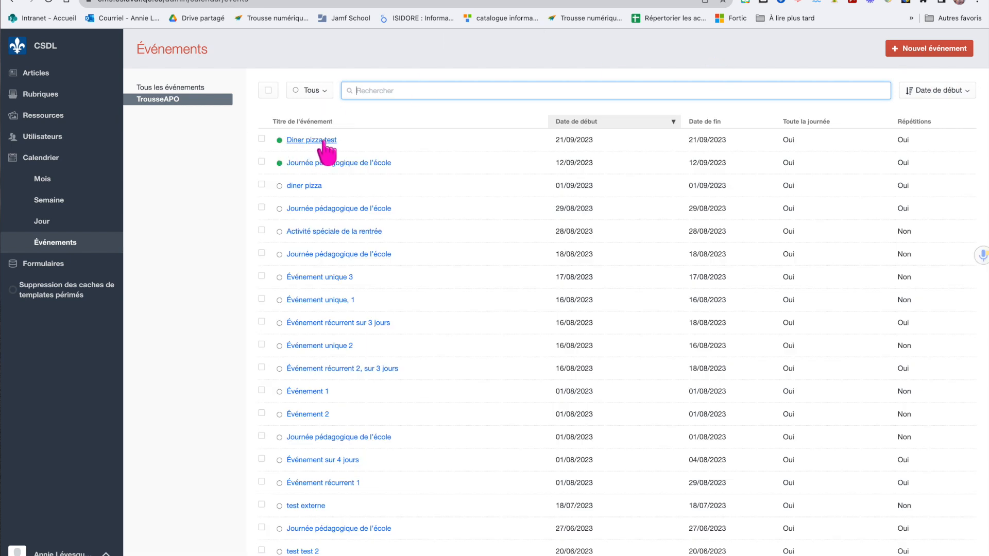
Set the status of the "Diner pizza test" event to disabled from the events list, and sort the list by event title.
{"action": "left_click", "coordinate": [262, 139]}
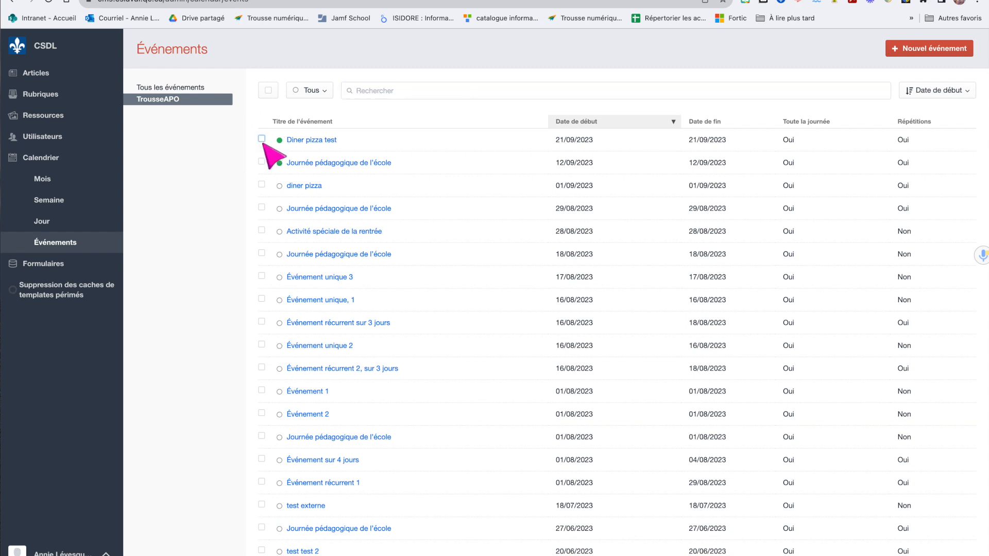
{"action": "left_click", "coordinate": [262, 139]}
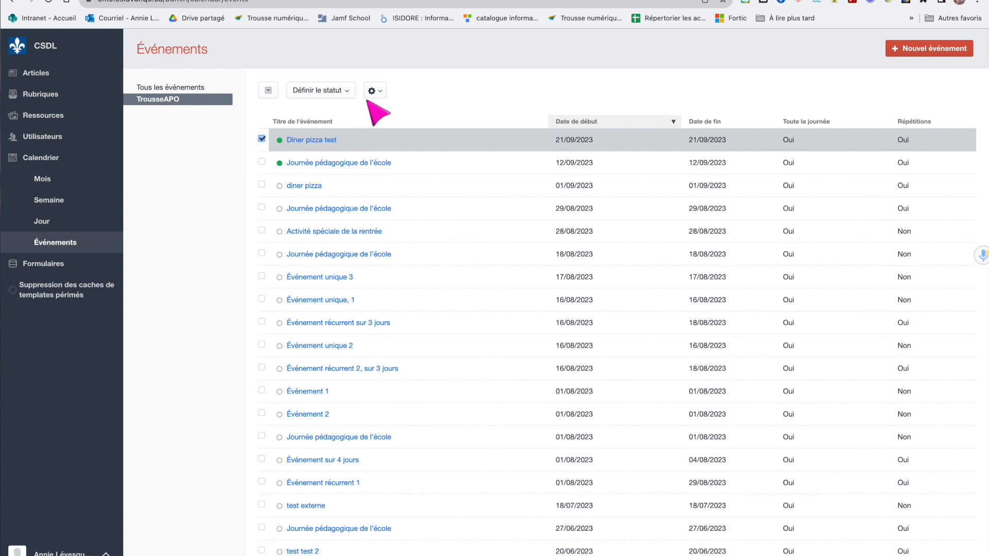
{"action": "left_click", "coordinate": [346, 91]}
{"action": "left_click", "coordinate": [341, 133]}
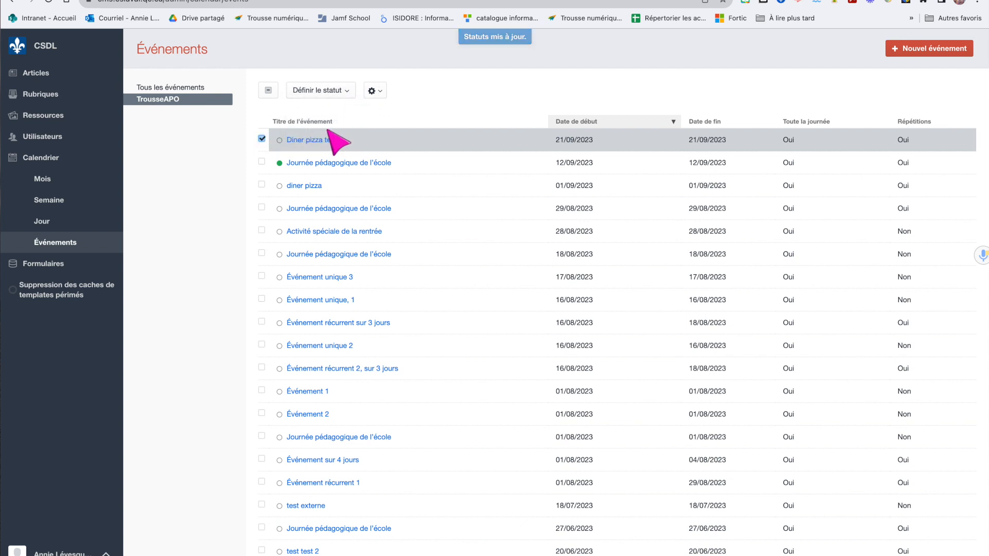
{"action": "left_click", "coordinate": [398, 121]}
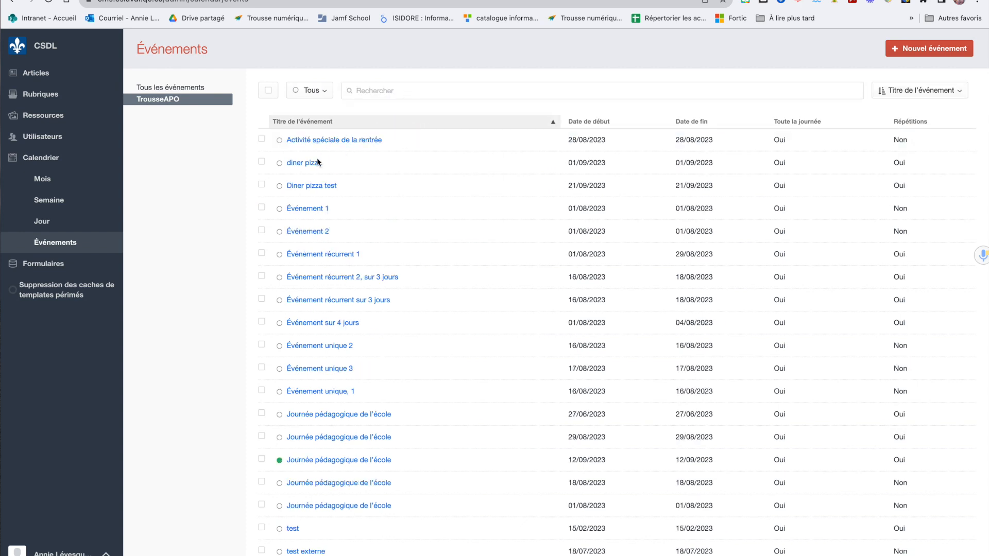